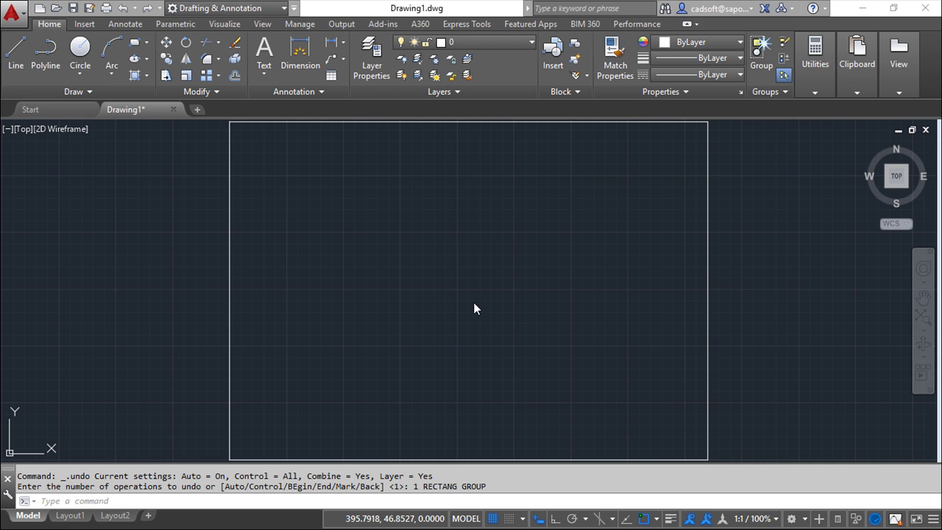
Step: Draw a square rectangle near the centre, inside the large outline
key(Escape)
key(Escape)
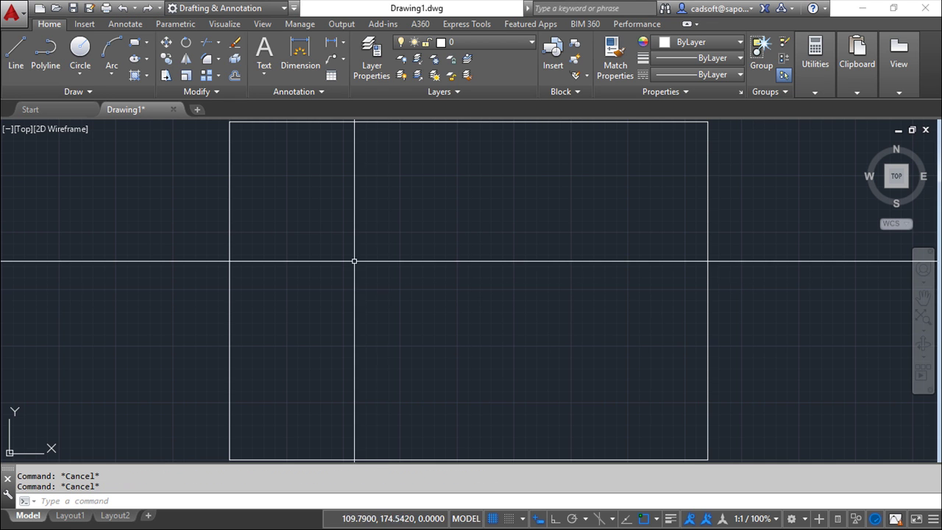
click(134, 46)
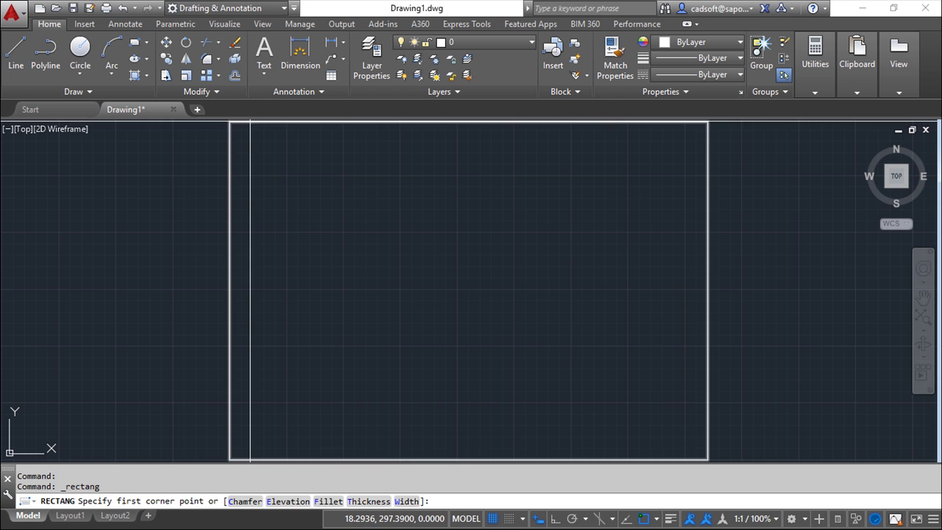
click(410, 240)
click(551, 356)
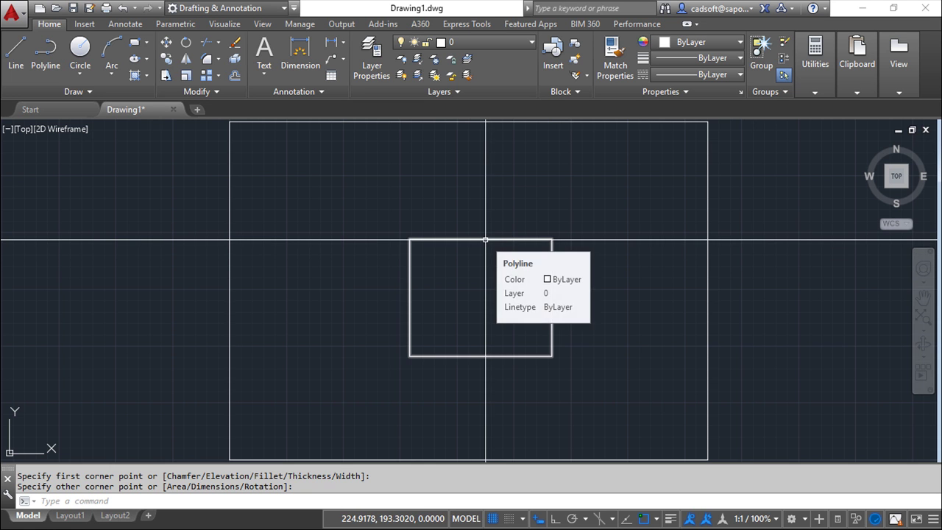
Step: Explode the square into four separate lines with EXPLODE
text(explode)
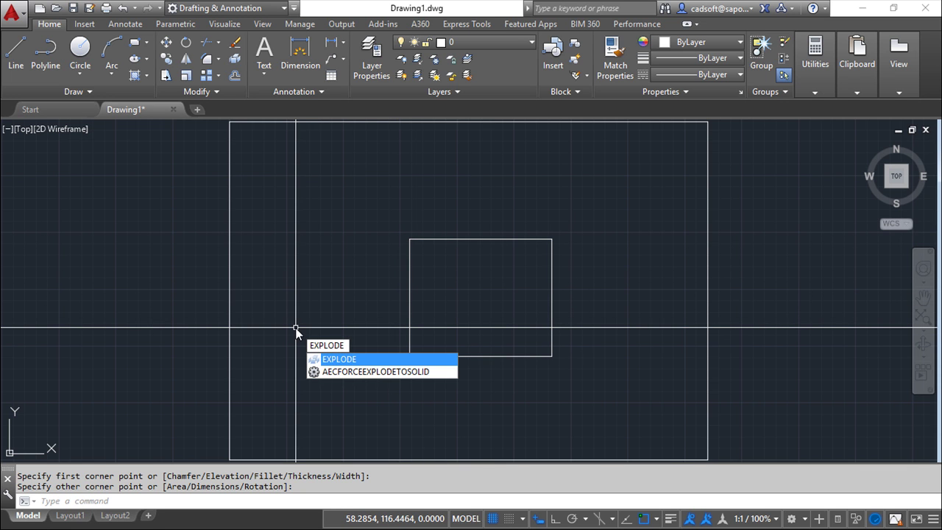
key(Return)
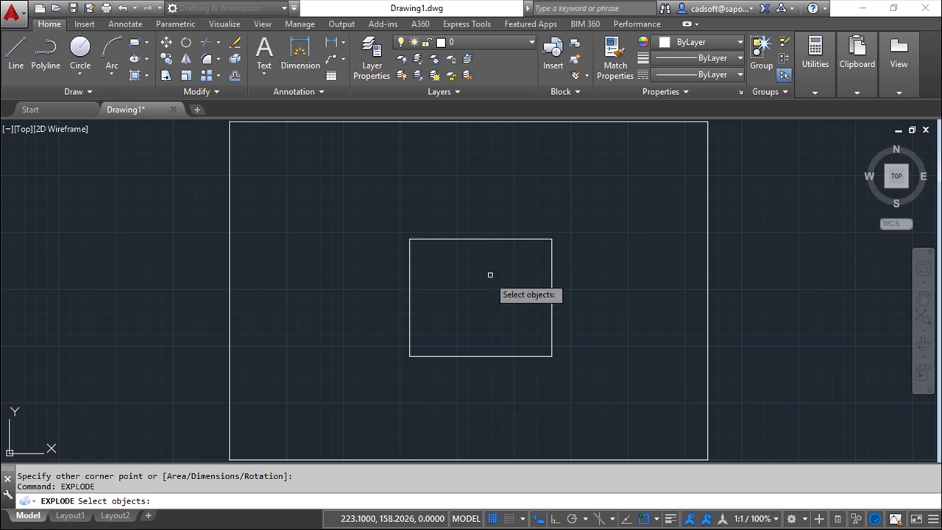
click(485, 239)
key(Return)
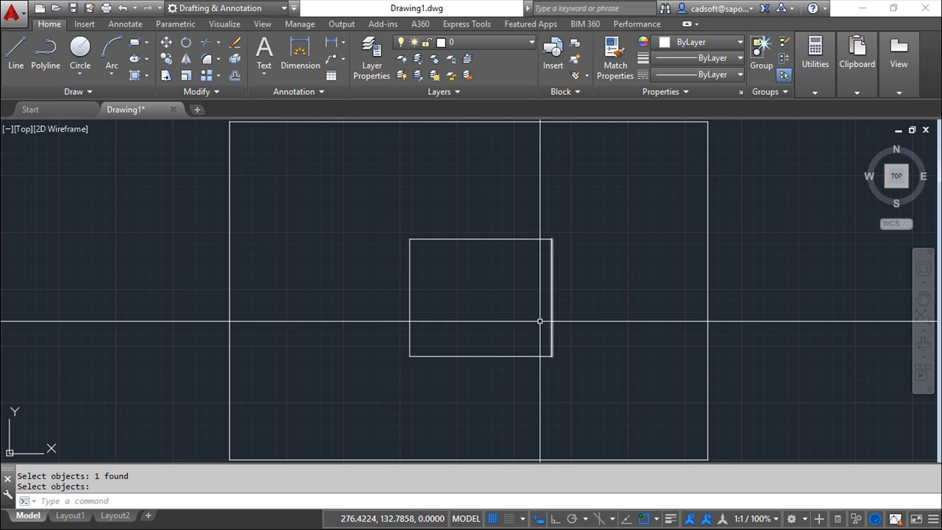
Step: Erase the four resulting lines with a selection window
key(Escape)
key(Escape)
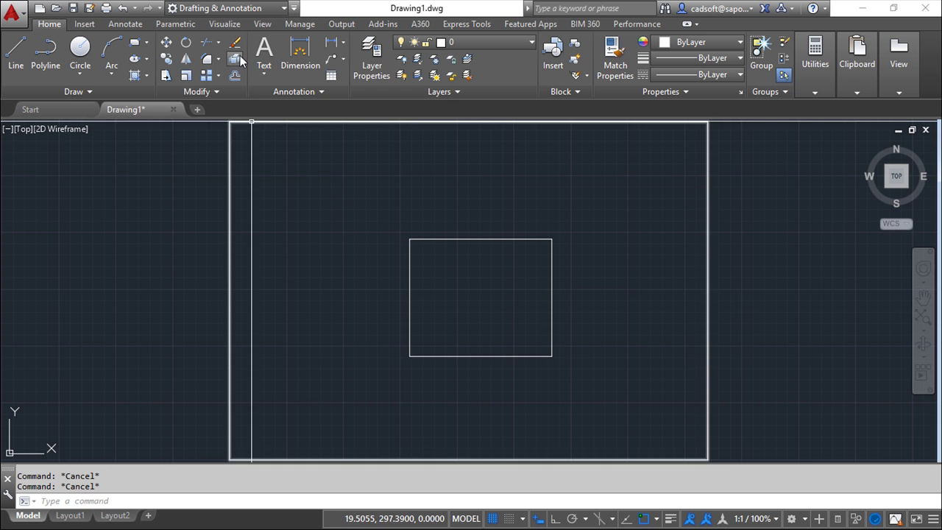
click(235, 42)
click(345, 201)
click(592, 404)
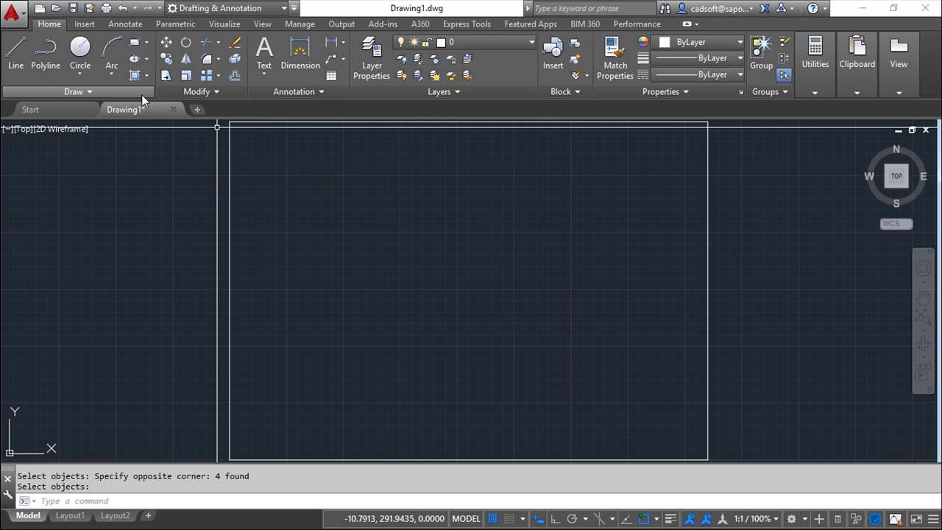
click(46, 49)
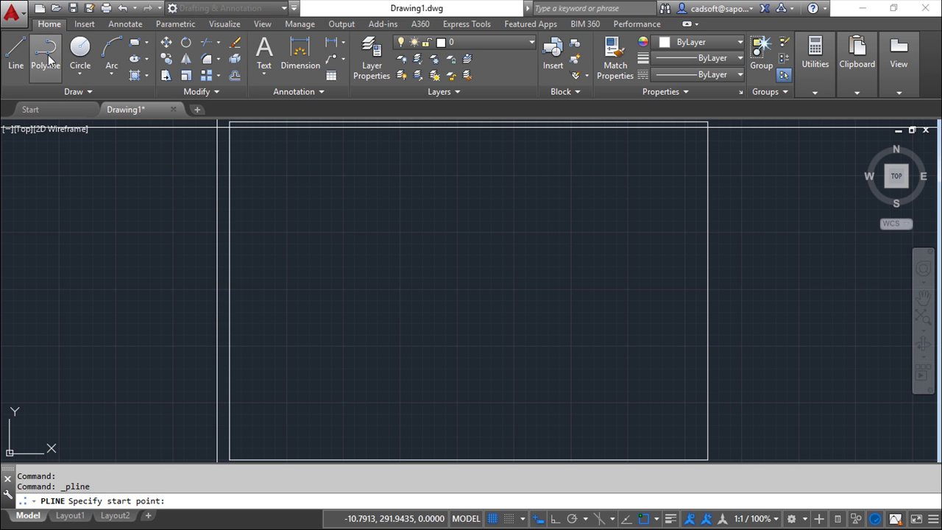
click(299, 228)
click(332, 383)
click(419, 294)
click(533, 375)
right_click(621, 246)
click(640, 254)
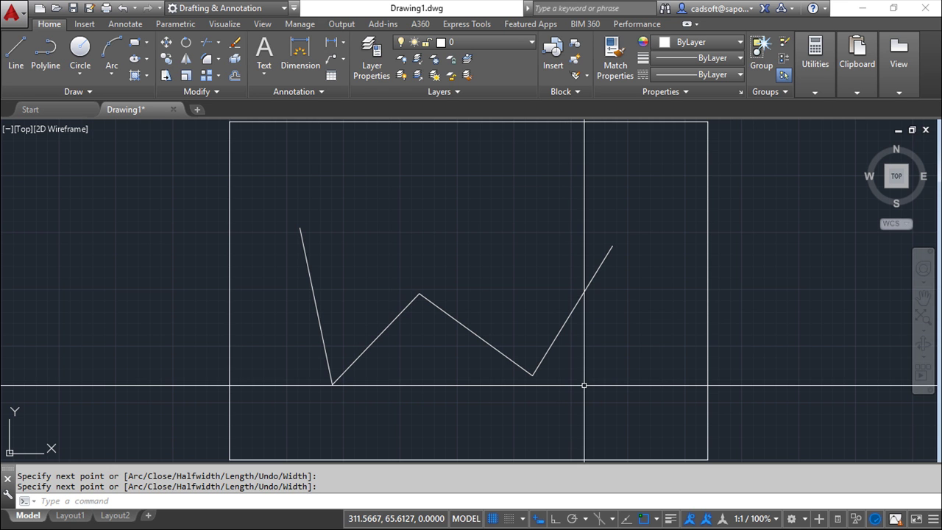
key(Escape)
key(Escape)
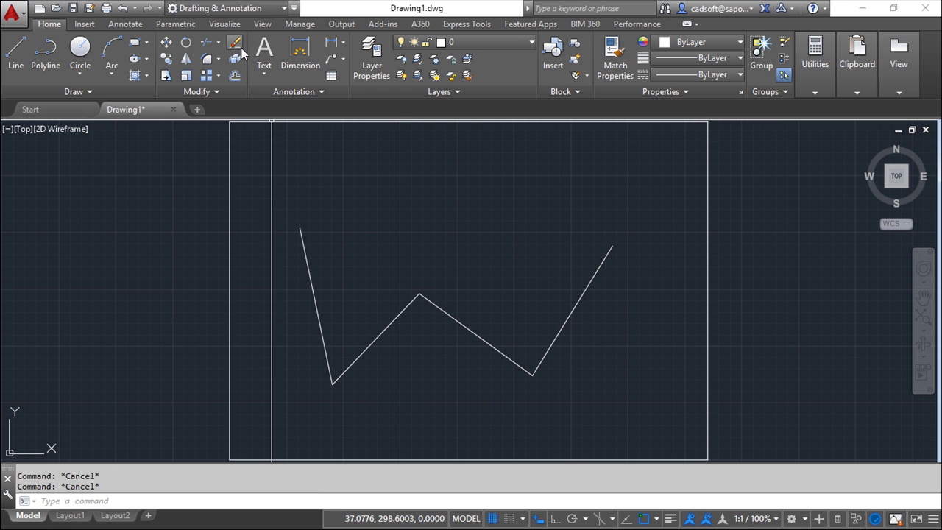
click(235, 42)
click(389, 323)
Step: Delete the old polyline and draw a new one: a sloped line, an arc, then a straight segment
key(Return)
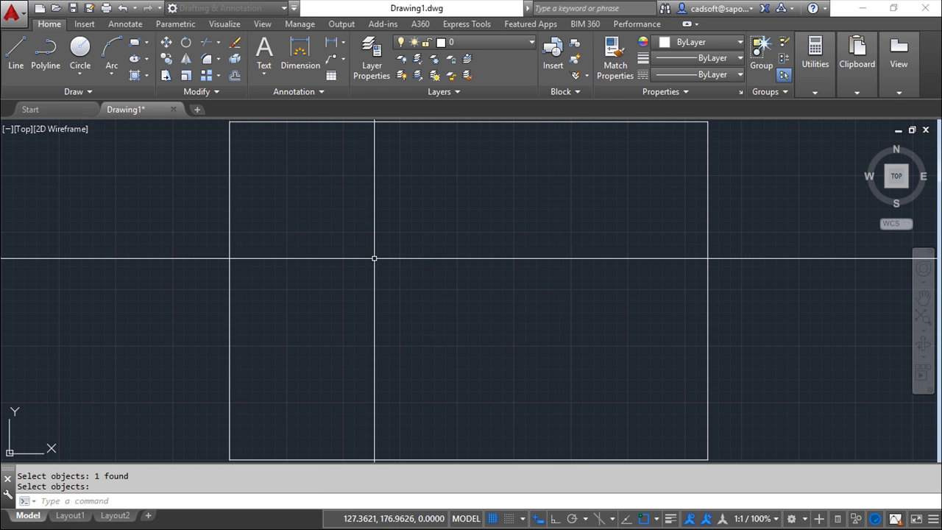
click(45, 52)
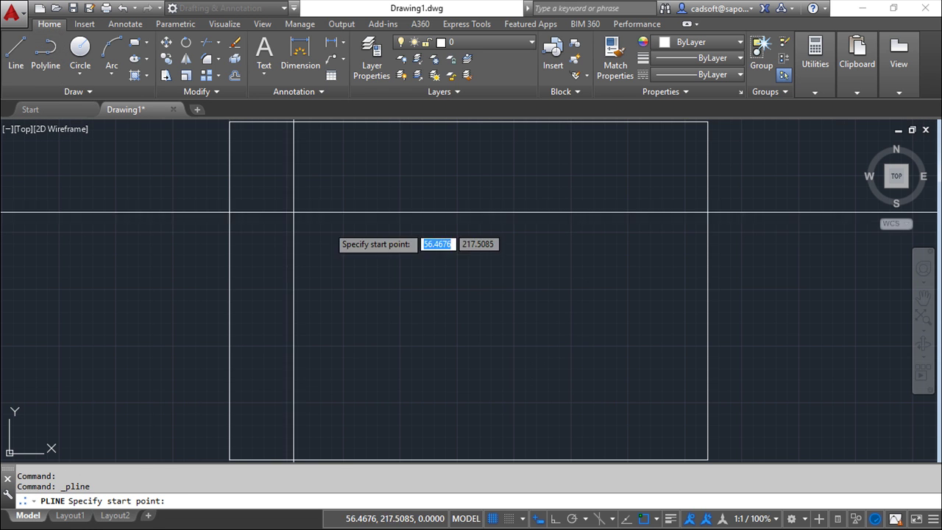
click(266, 185)
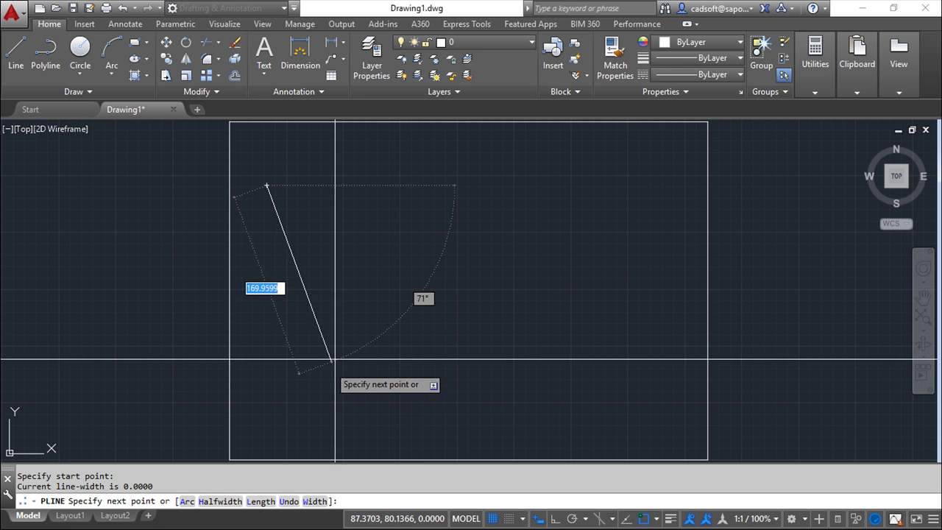
click(338, 375)
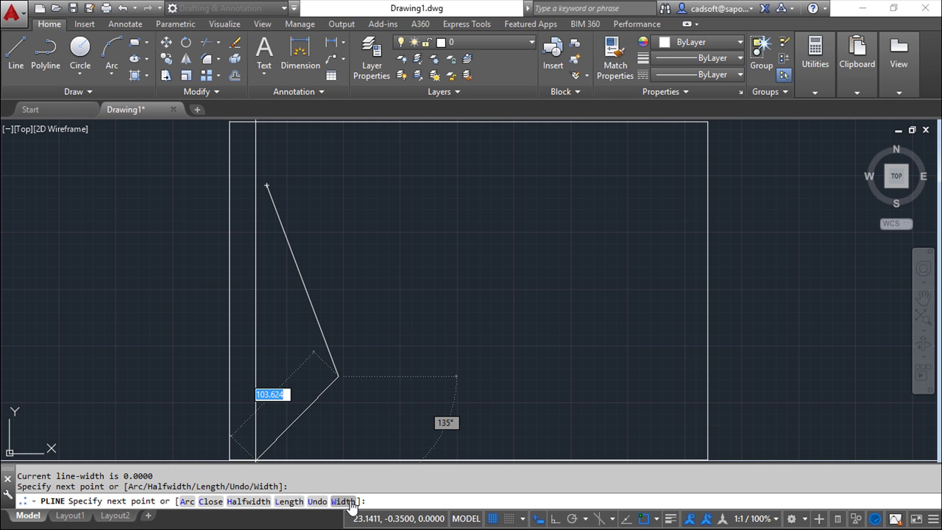
click(187, 501)
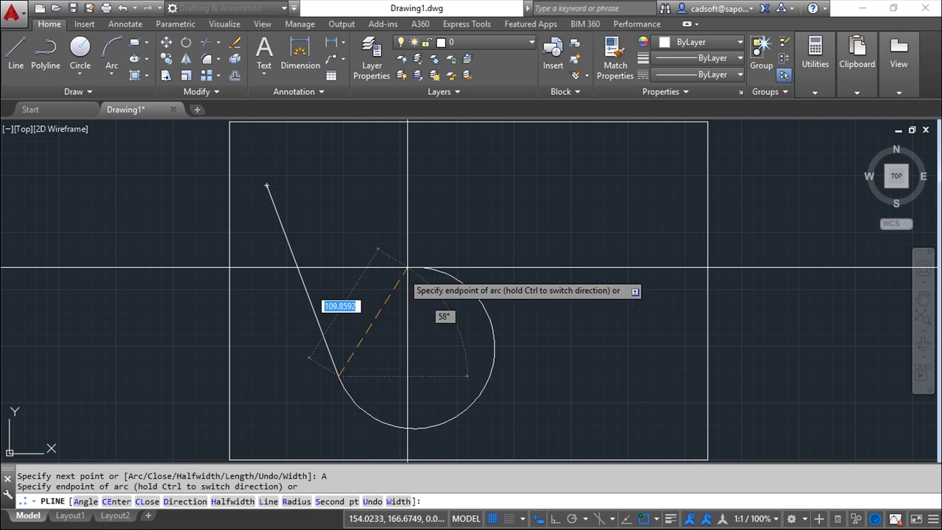
click(427, 377)
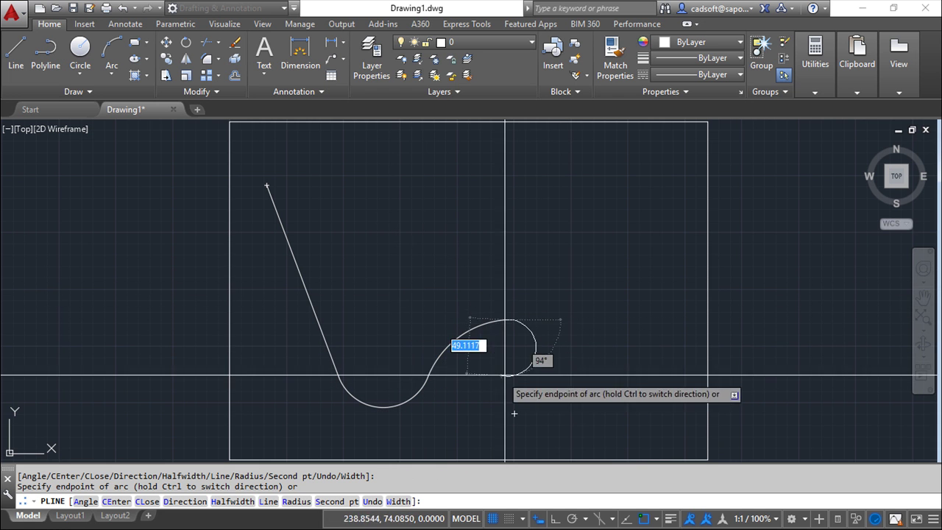
click(270, 503)
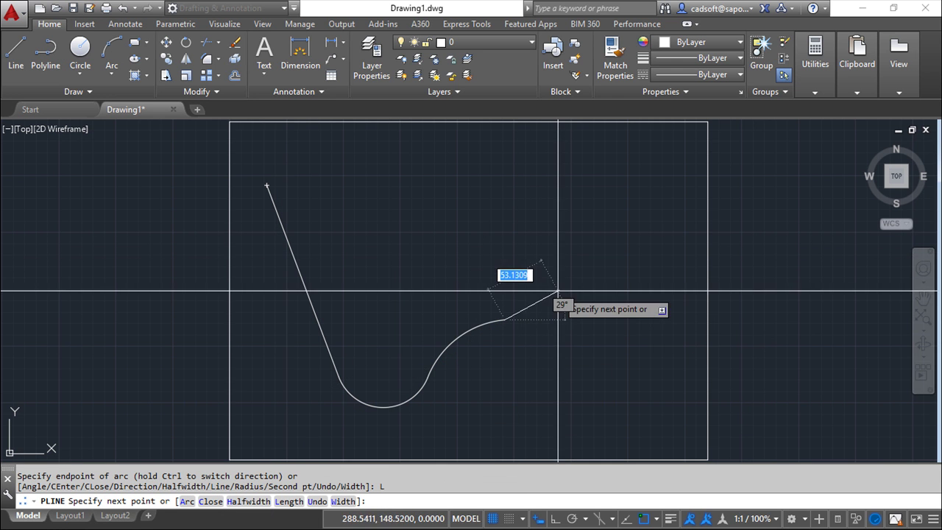
click(567, 389)
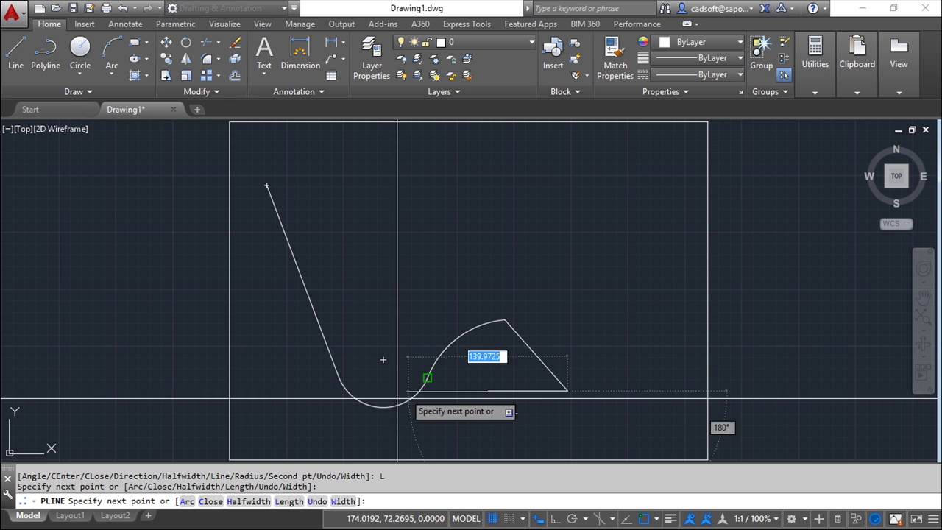
Step: Add a straight segment 50 units long using the Length option
click(290, 501)
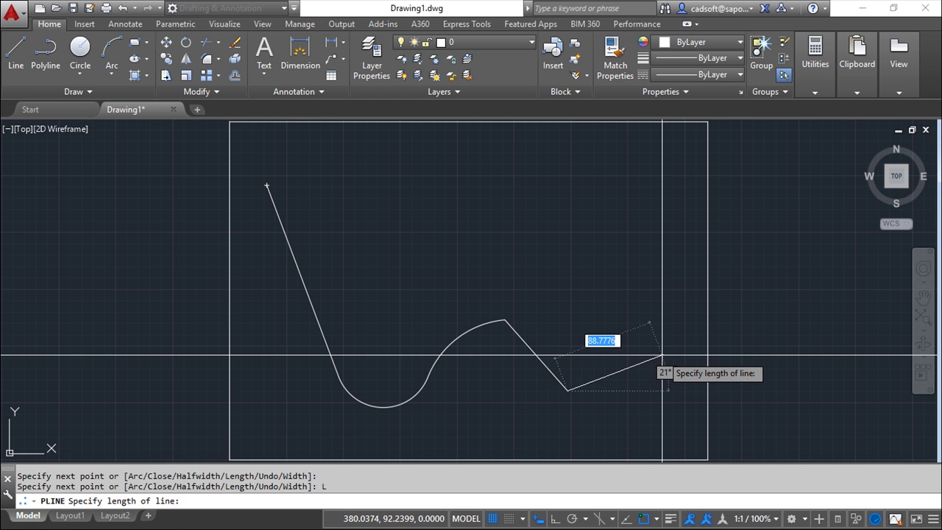
text(50)
key(Return)
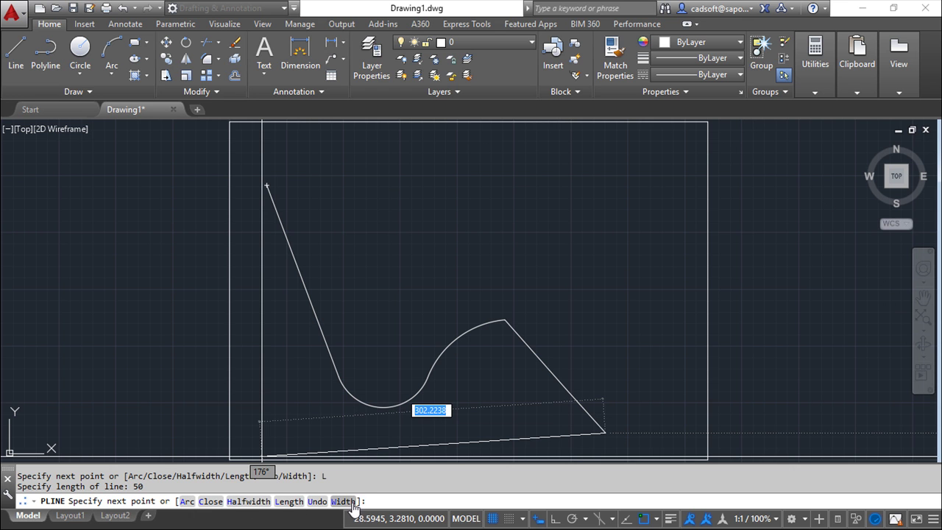
click(248, 500)
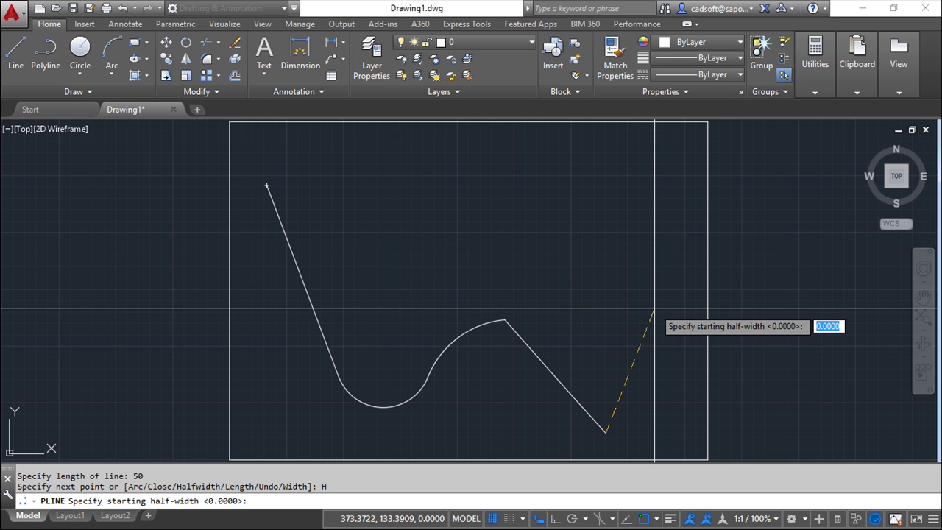
Step: Add a wedge segment with half-width tapering from 0 to 10
key(Return)
text(10)
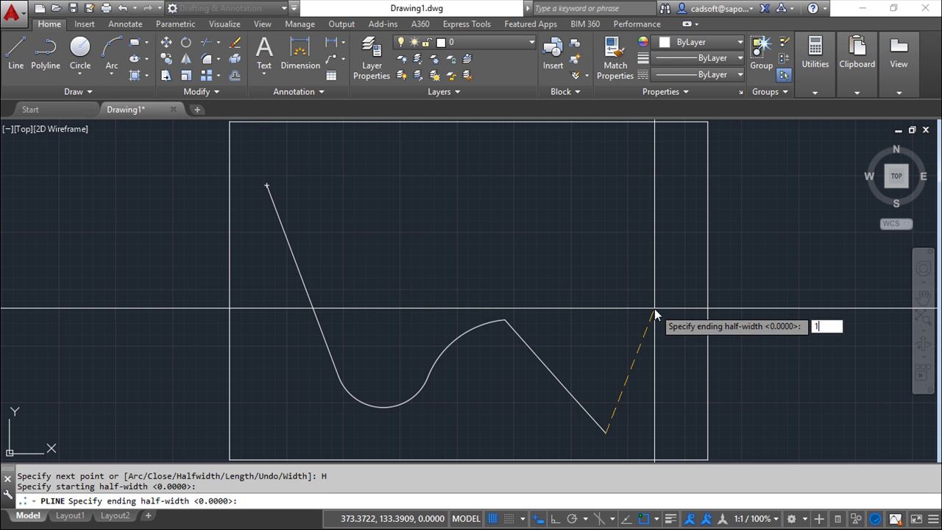
key(Return)
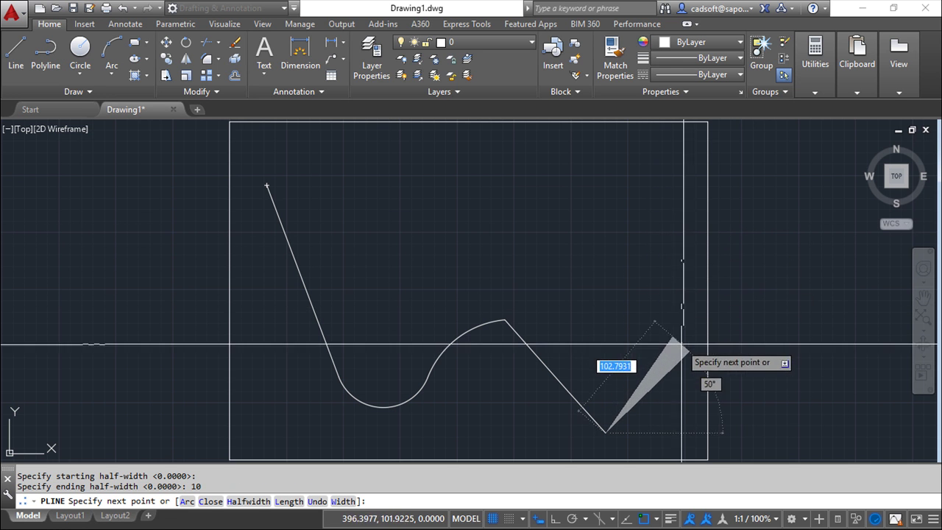
click(680, 344)
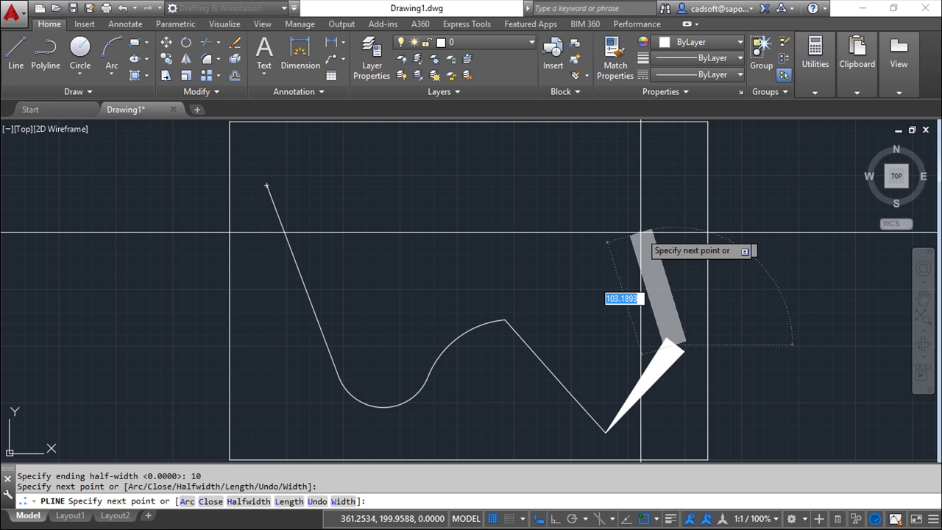
Step: Add a wide band segment with width growing from 15 to 20
text(w)
key(Return)
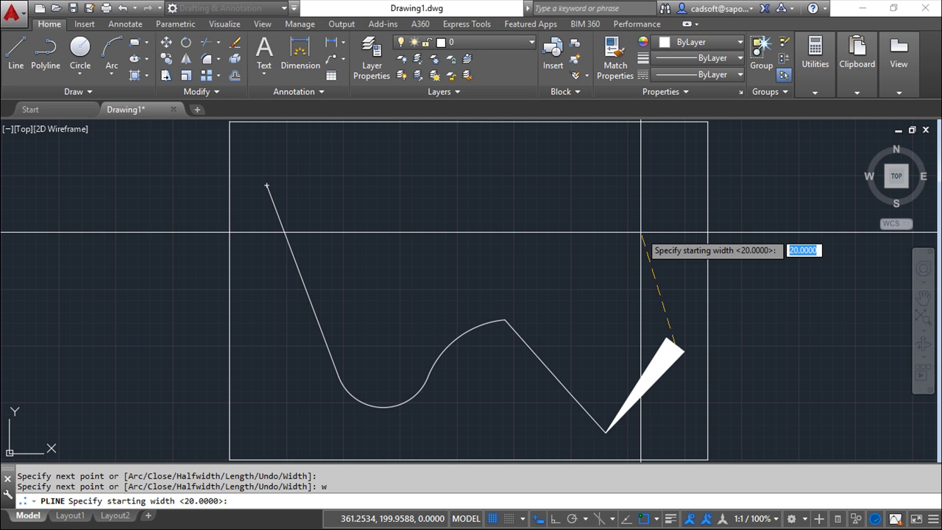
text(15)
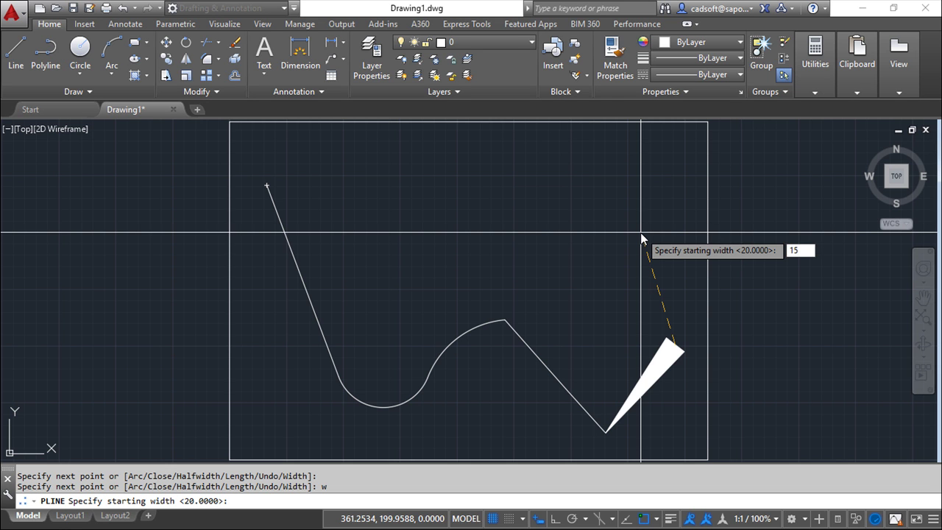
key(Return)
text(20)
key(Return)
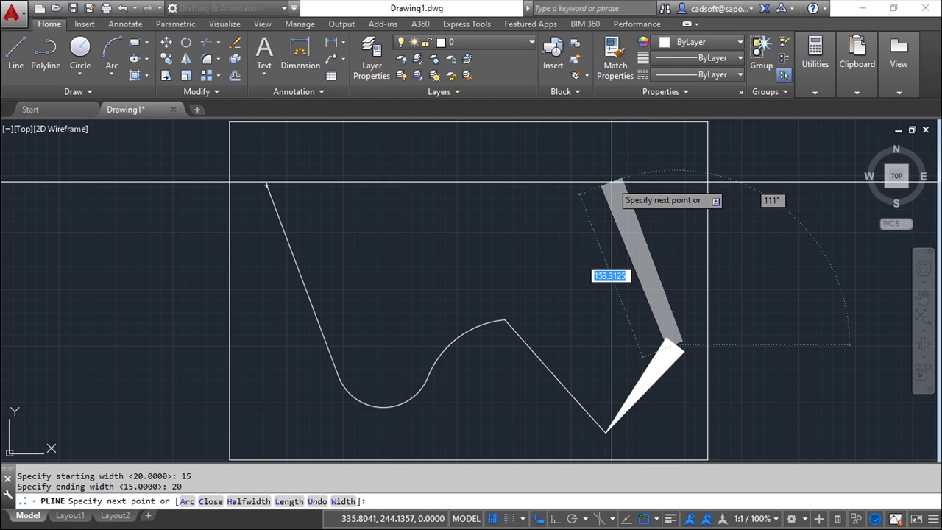
click(593, 181)
Step: Reset the polyline width to 0 at both start and end
text(w)
key(Return)
text(0)
key(Return)
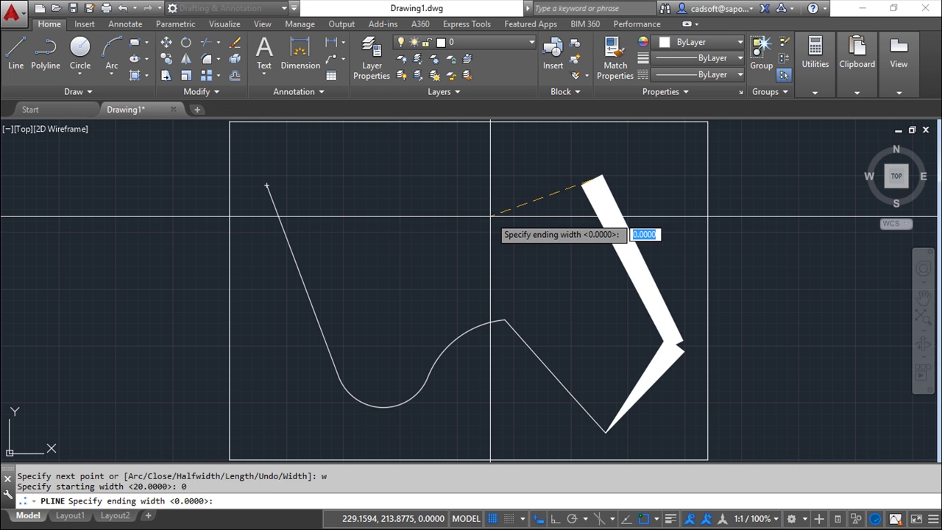
key(Return)
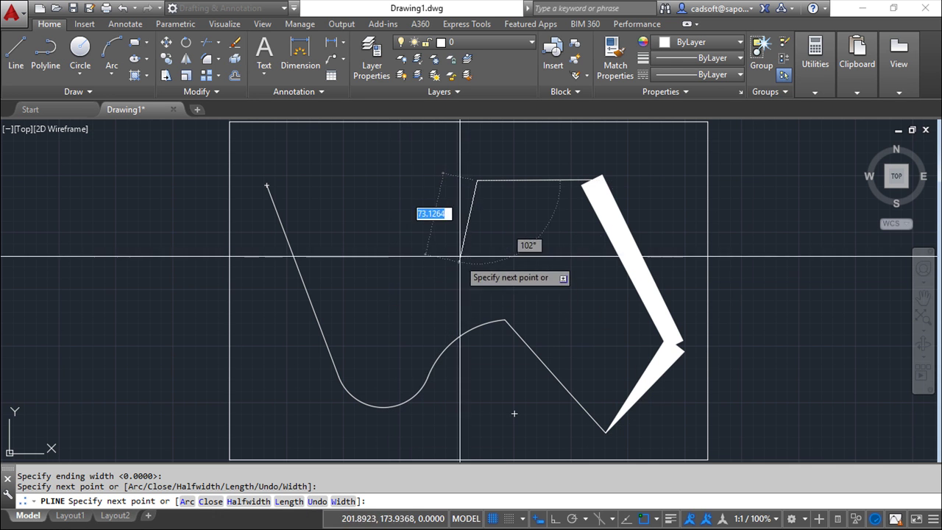
Step: Undo the last thin segment and close the polyline with C
click(318, 501)
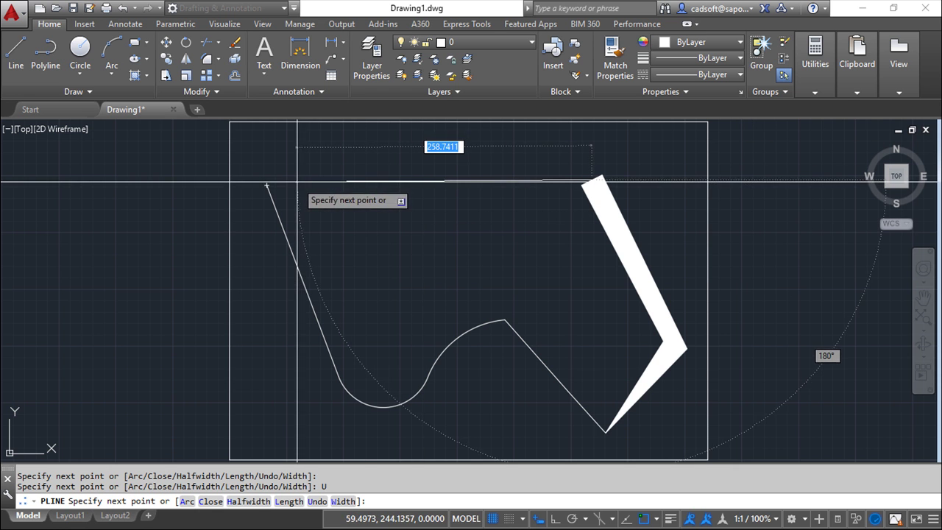
text(c)
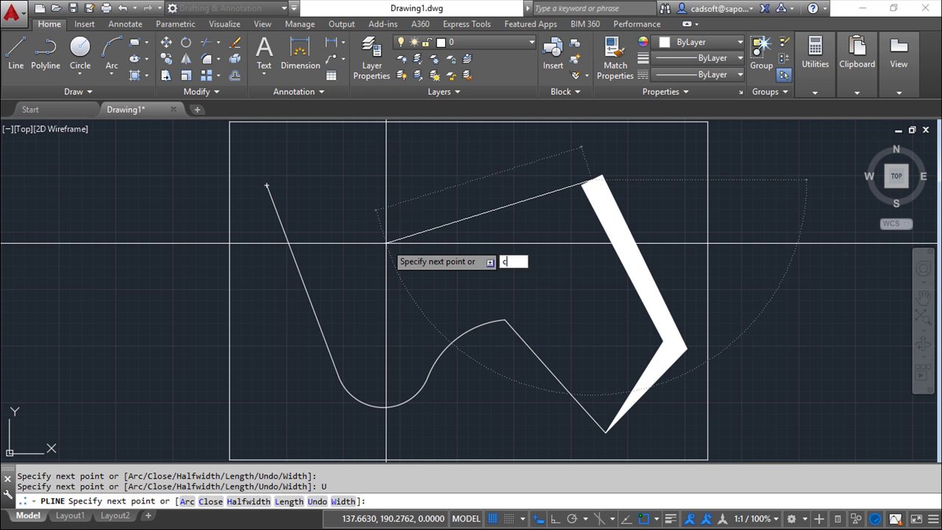
key(Return)
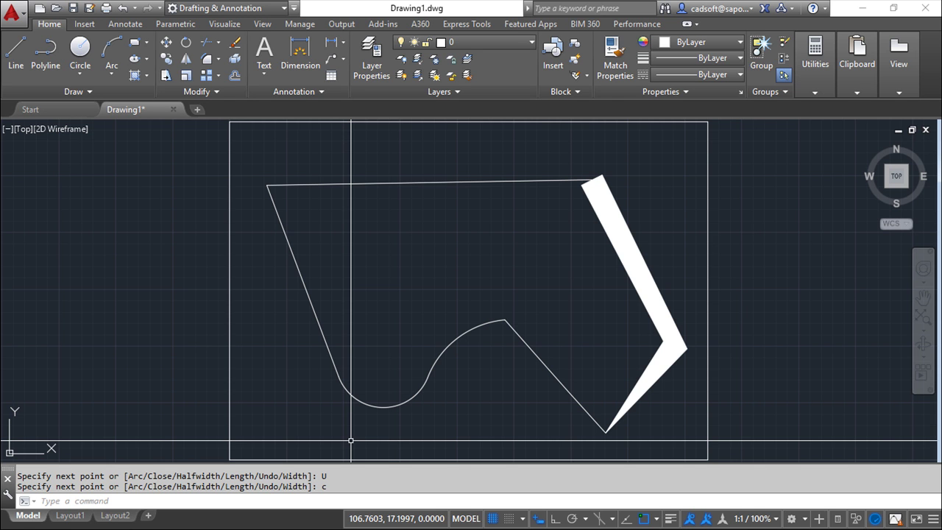
Step: Explode the closed polyline so its wedge and wide band become plain zero-width lines
text(explod)
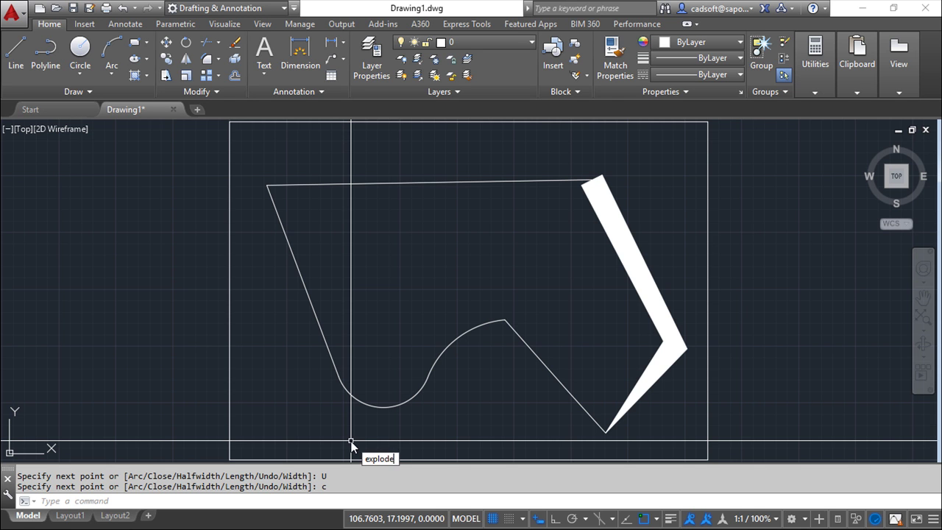
text(e)
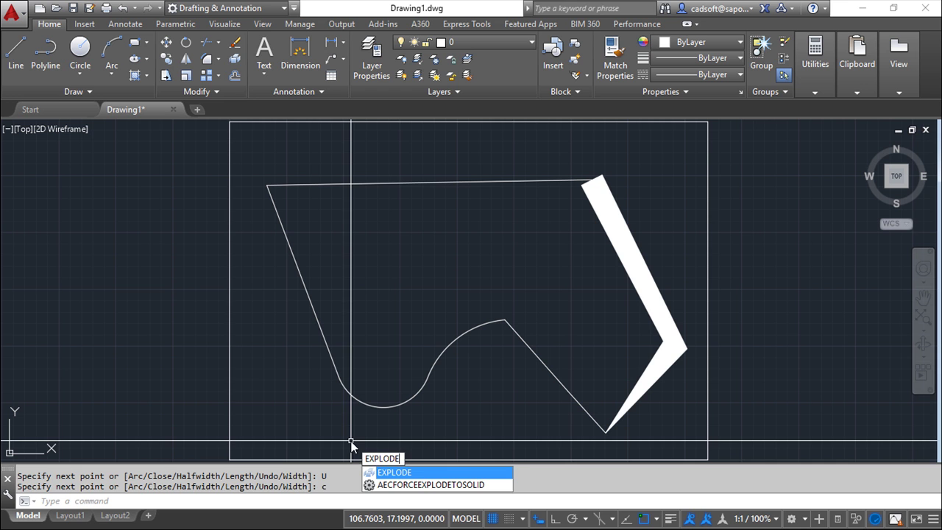
key(Return)
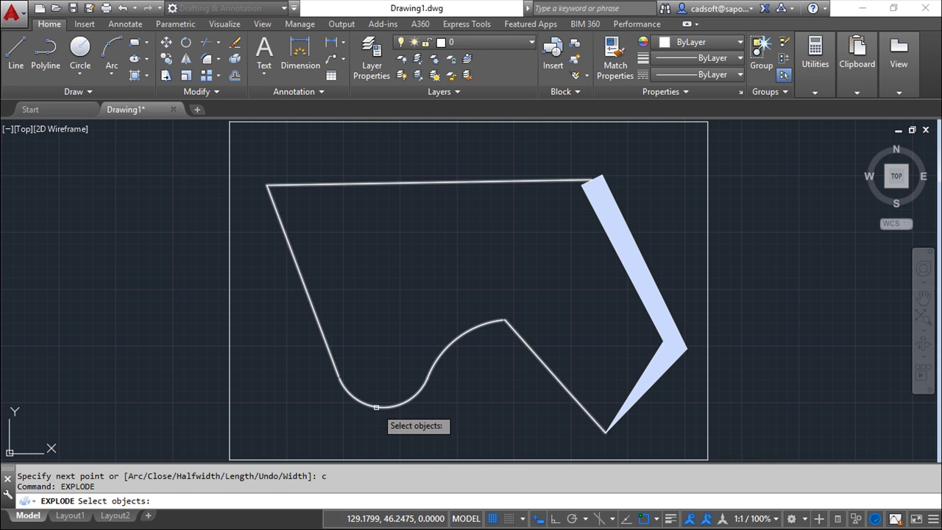
click(378, 406)
key(Return)
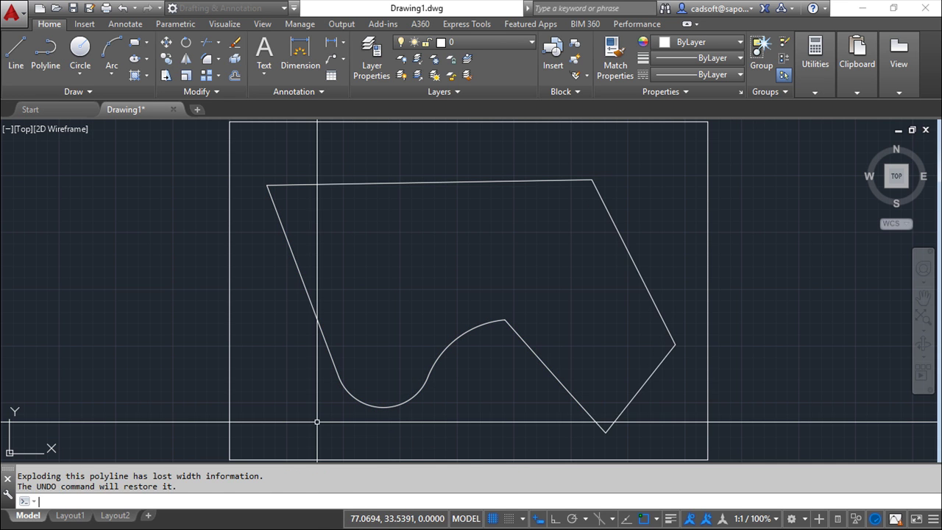